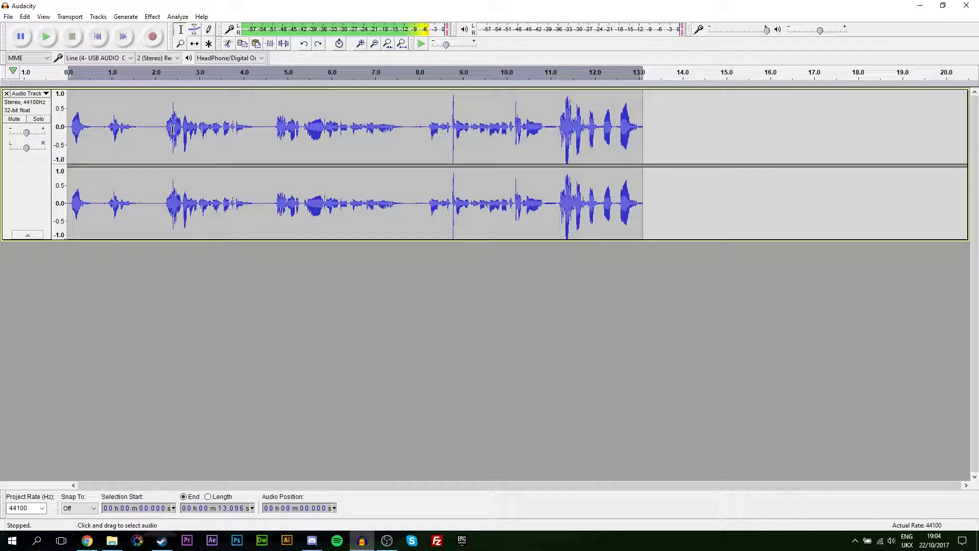
Select the voice track and play the full 13-second recording from the start.
click(17, 174)
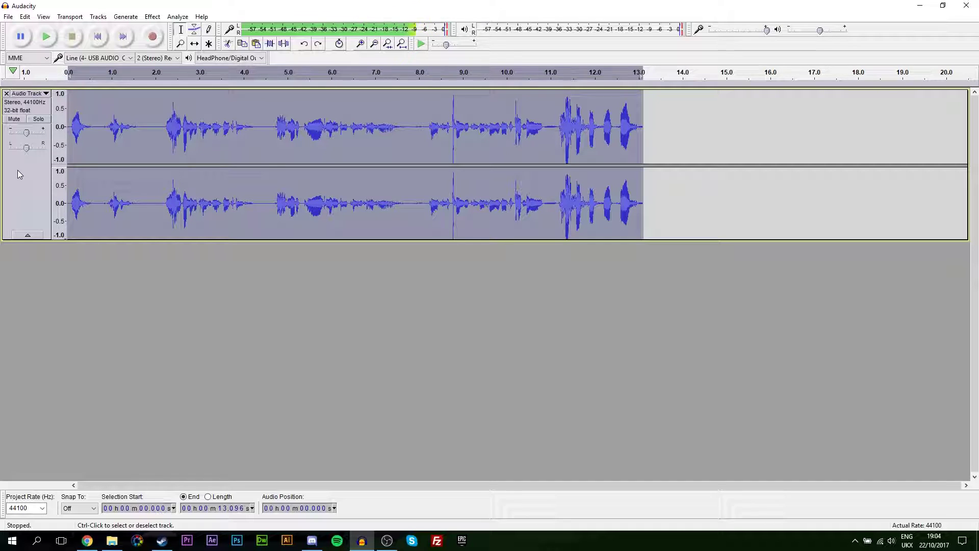
key(space)
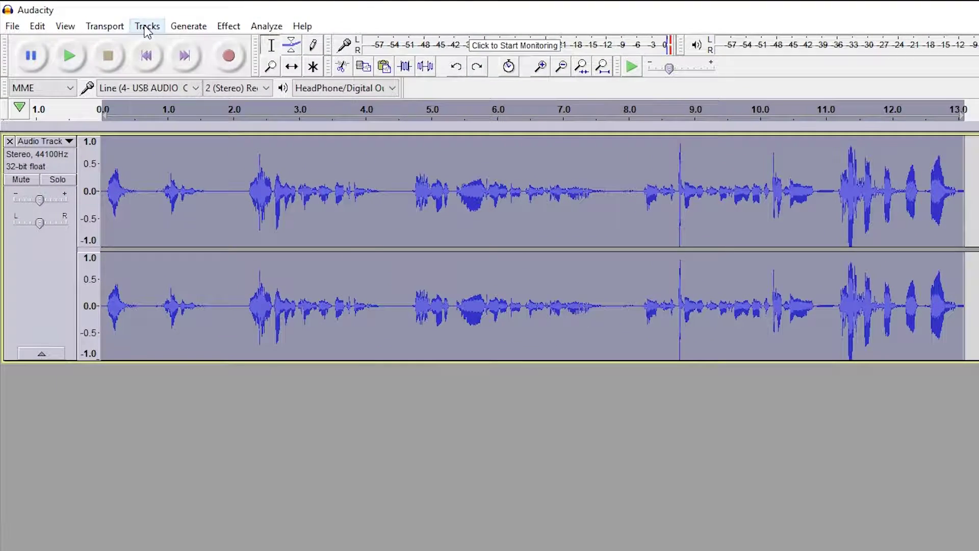
Add a new empty stereo track below the original voice track.
click(97, 16)
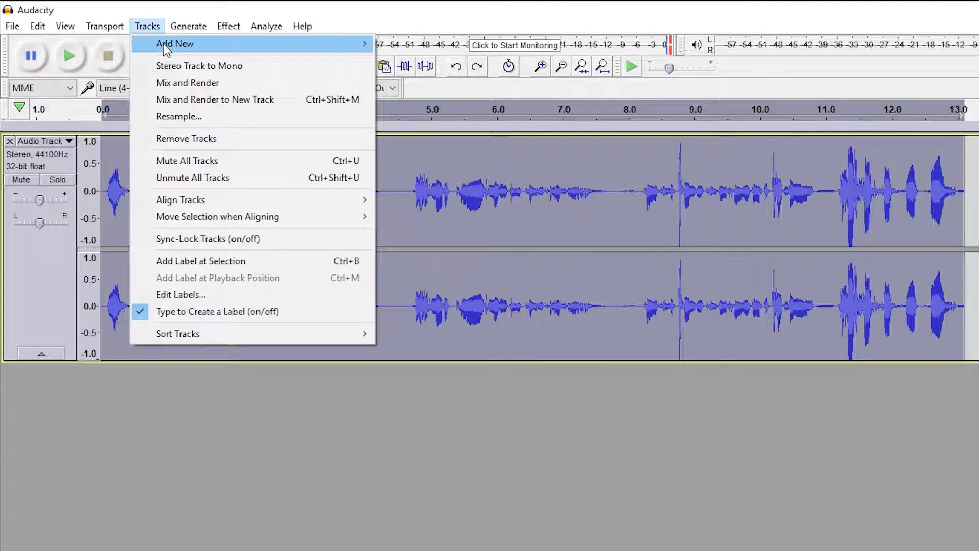
mouse_move(160, 44)
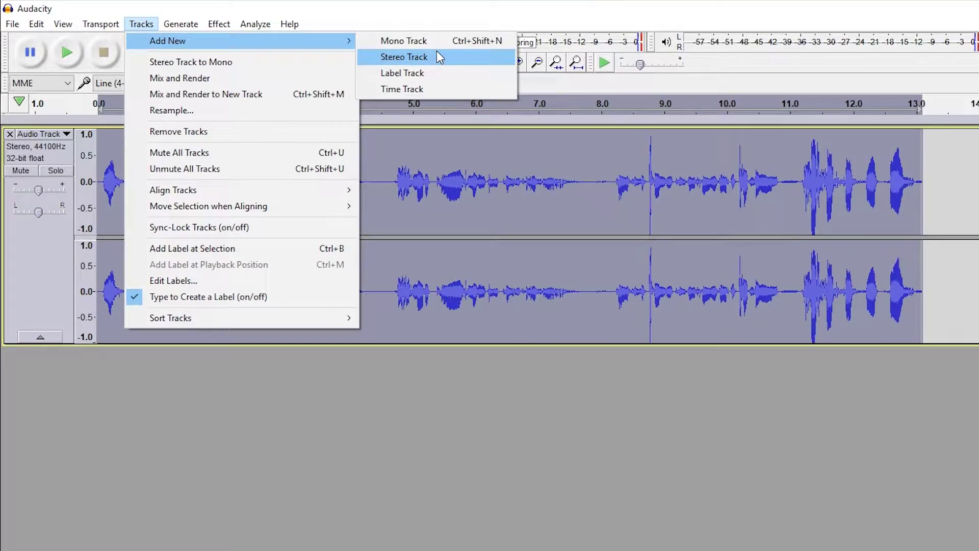
click(437, 60)
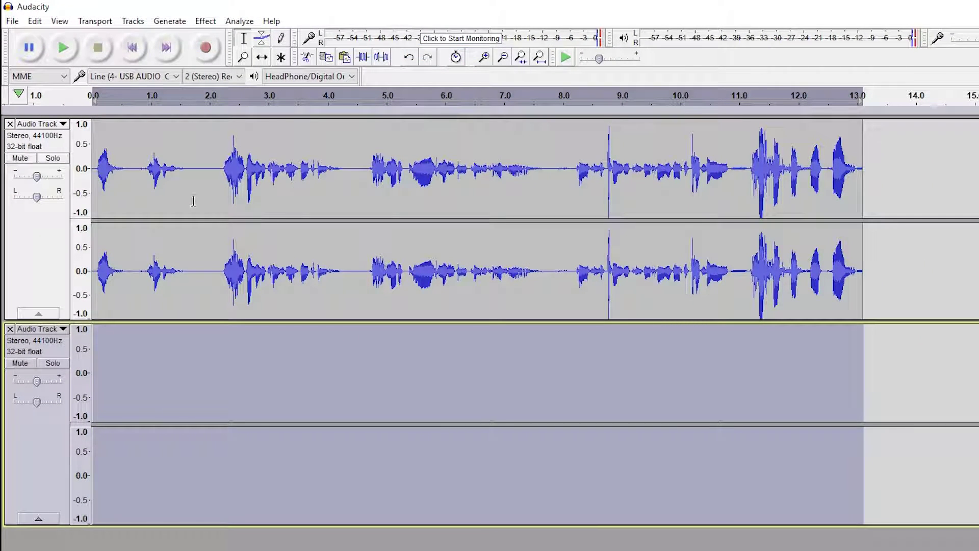
Paste a copy of the voice recording into the new track, then reselect the original.
click(55, 226)
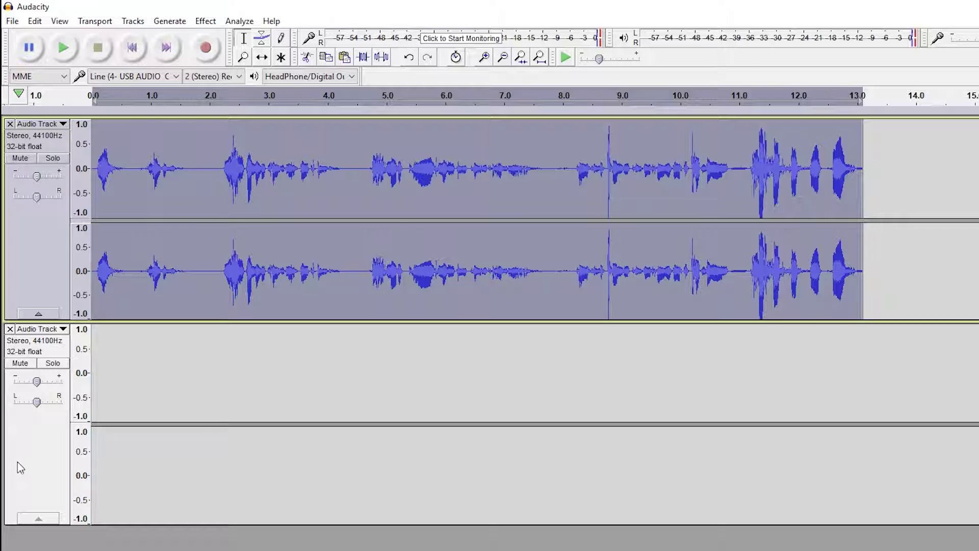
click(43, 448)
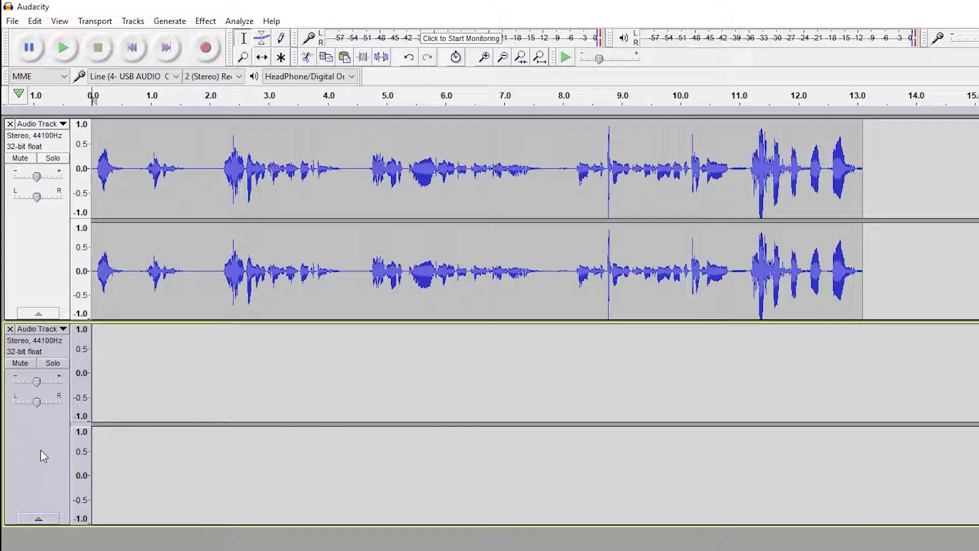
key(ctrl+v)
click(357, 265)
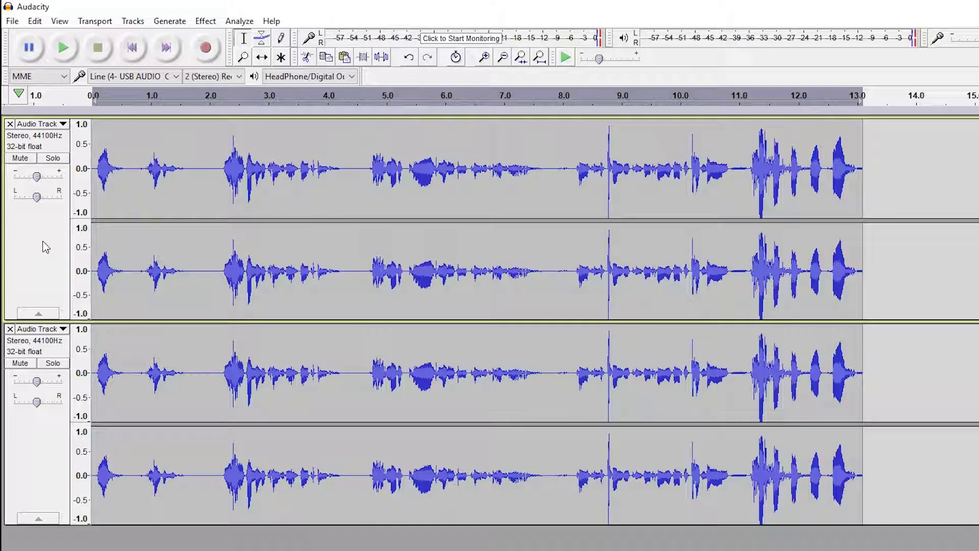
click(25, 245)
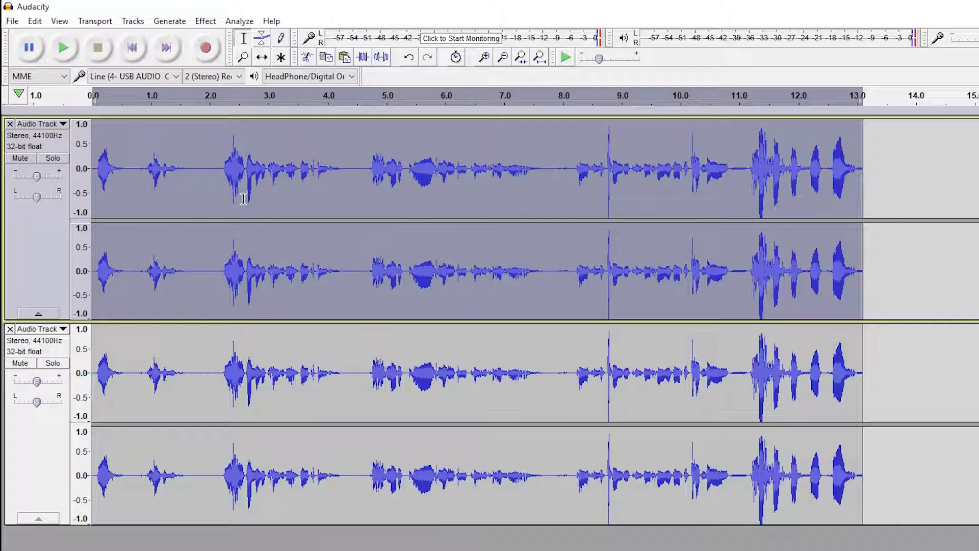
Apply Reverb to the top track with 90% room size, 60% reverberance and −12 dB dry gain.
click(206, 21)
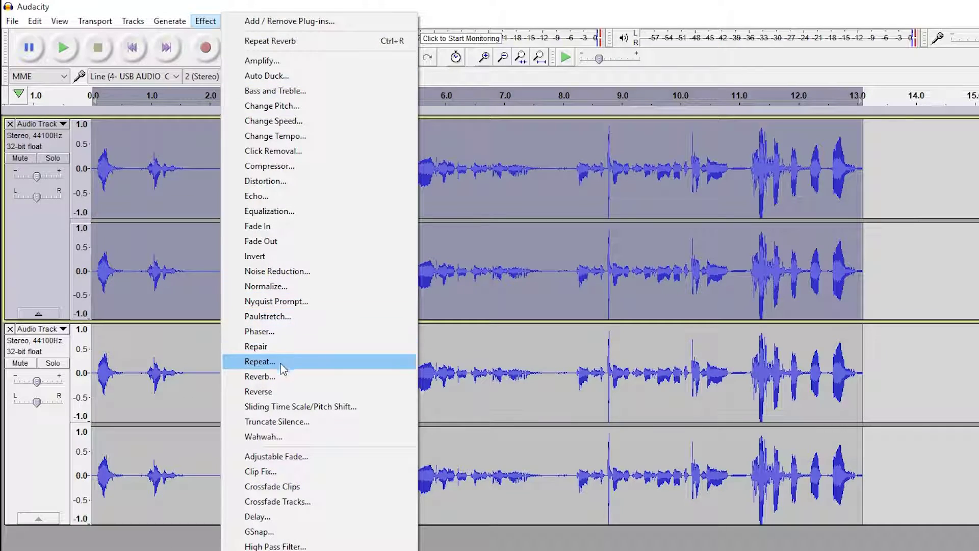
click(282, 376)
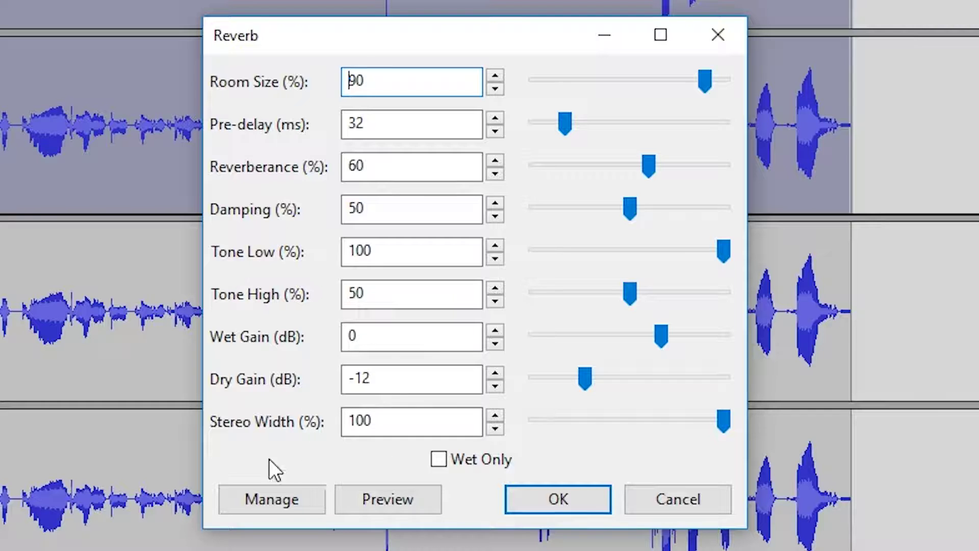
click(255, 498)
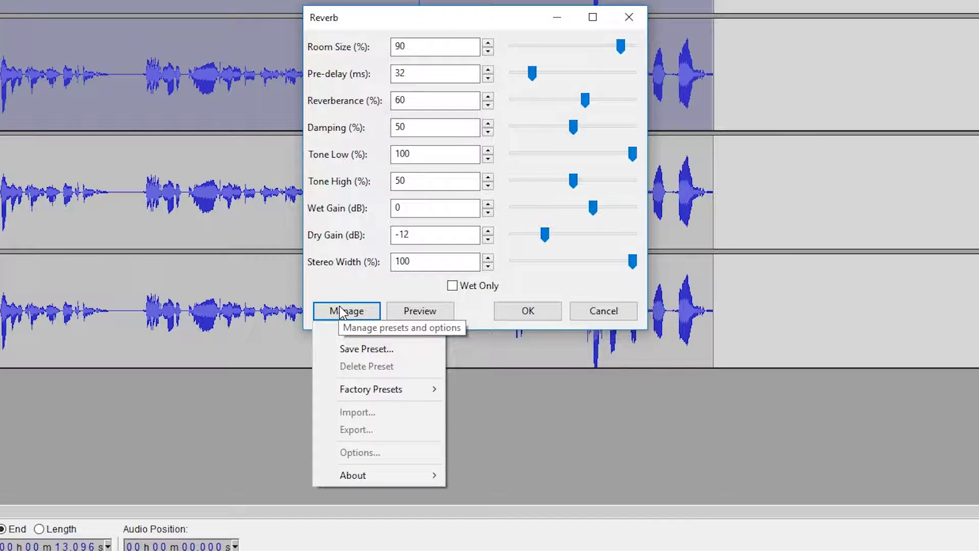
mouse_move(388, 389)
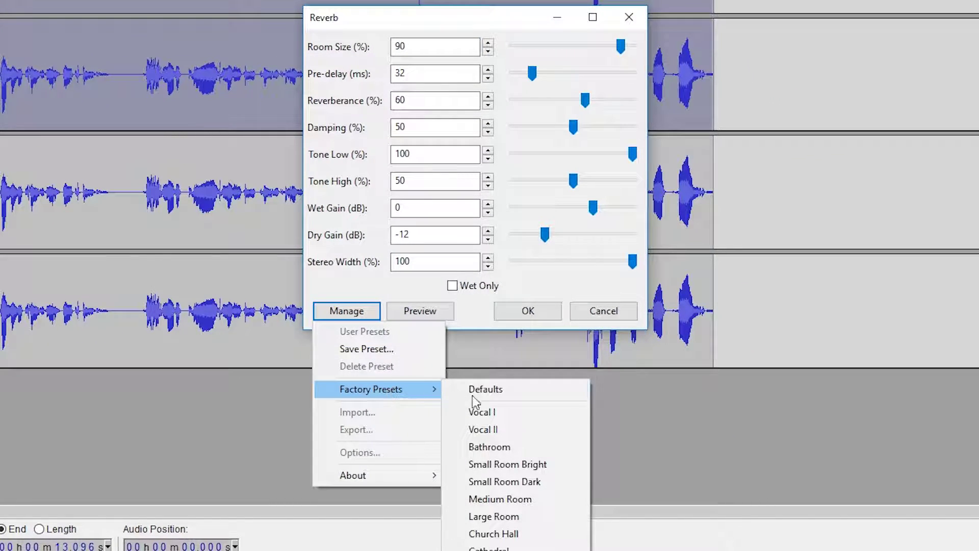
click(515, 531)
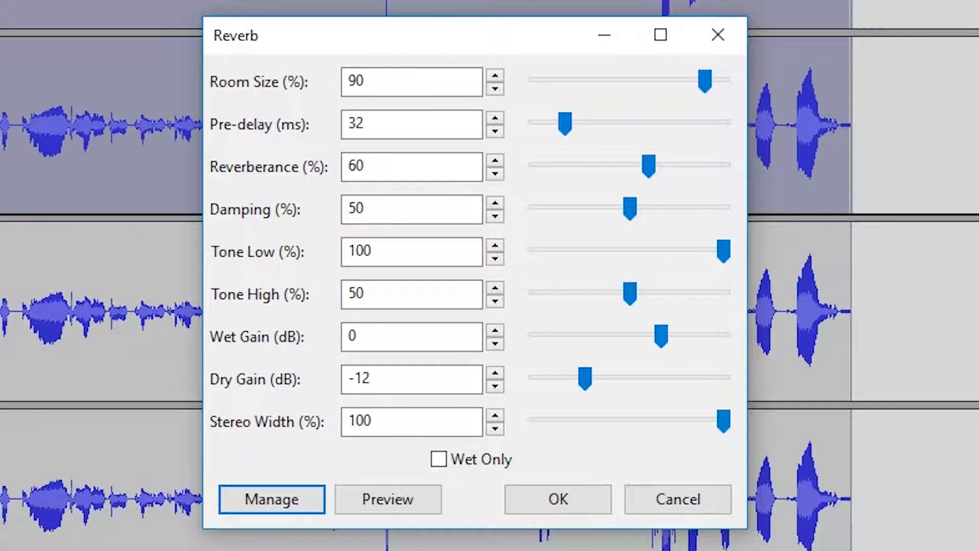
click(557, 498)
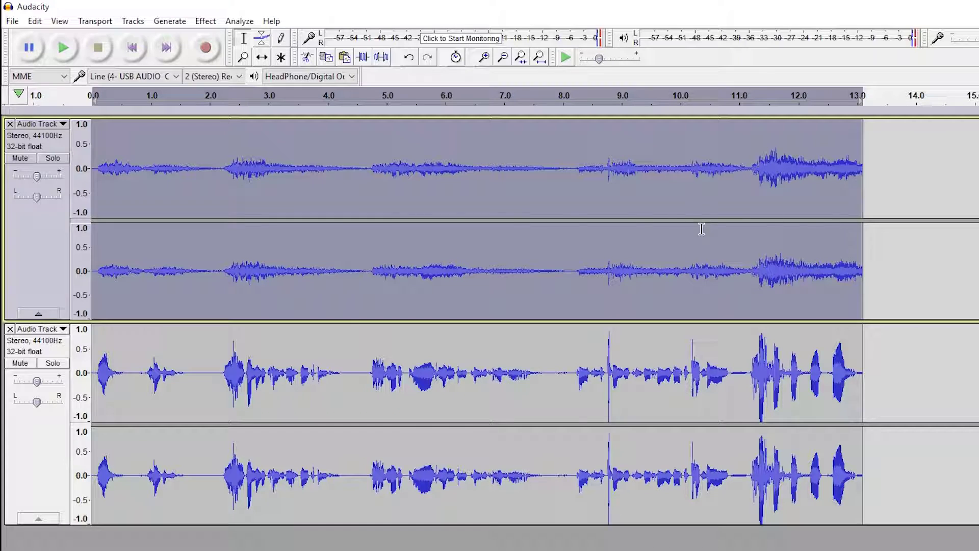
Mute the lower copy track and audition the reverb track alone.
click(21, 363)
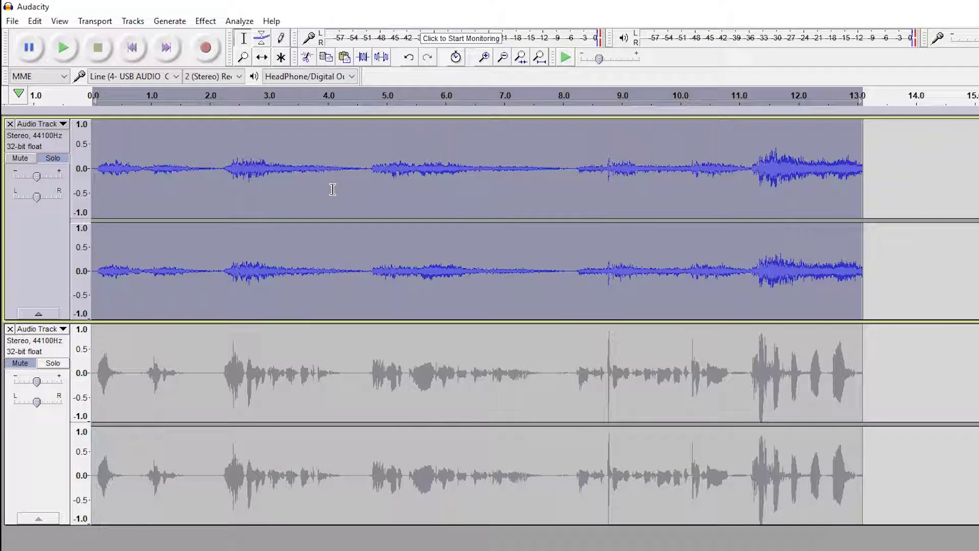
key(space)
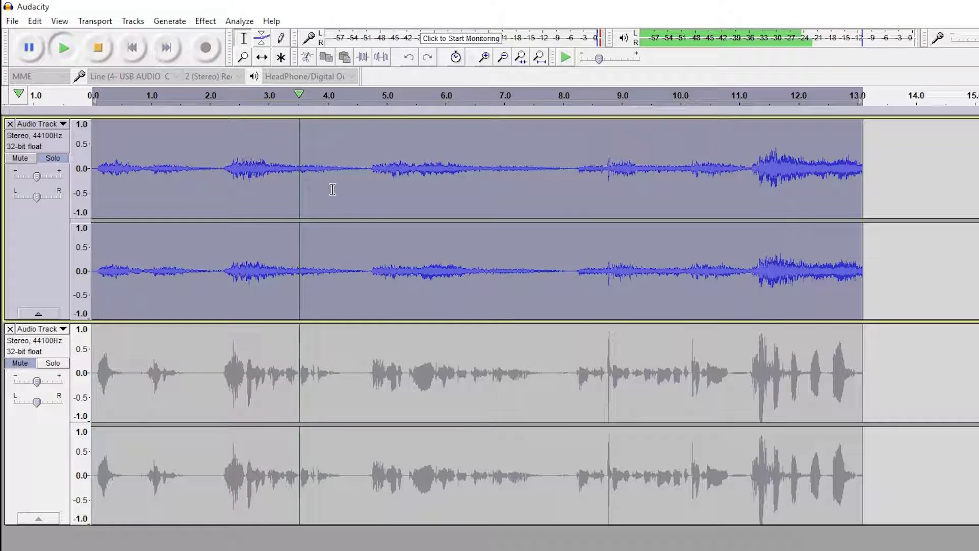
key(space)
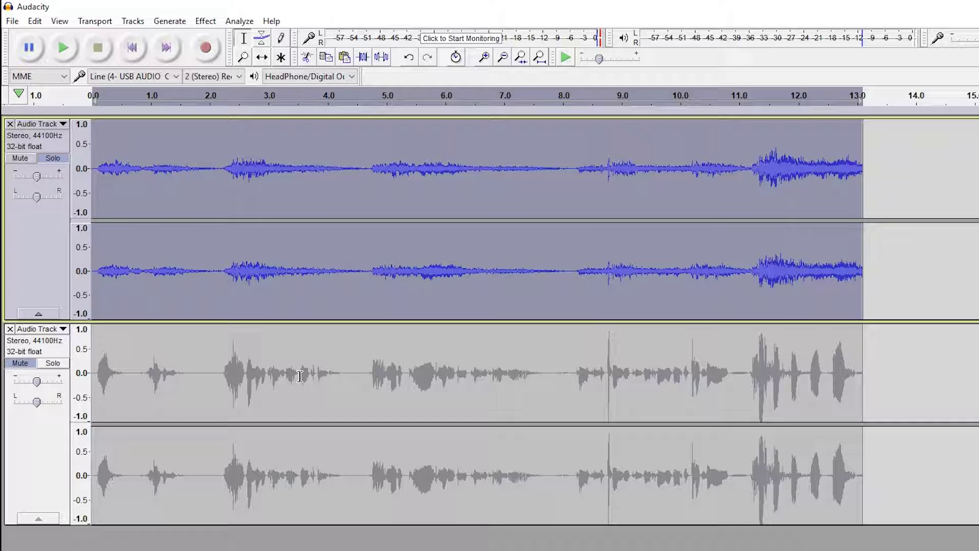
Unmute the copy, play both tracks together, then deselect the upper track.
click(20, 363)
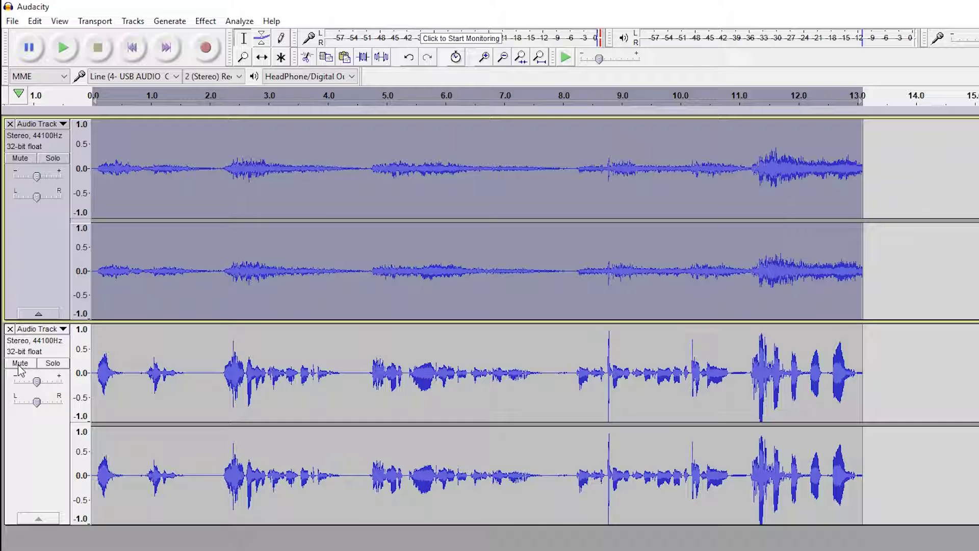
key(space)
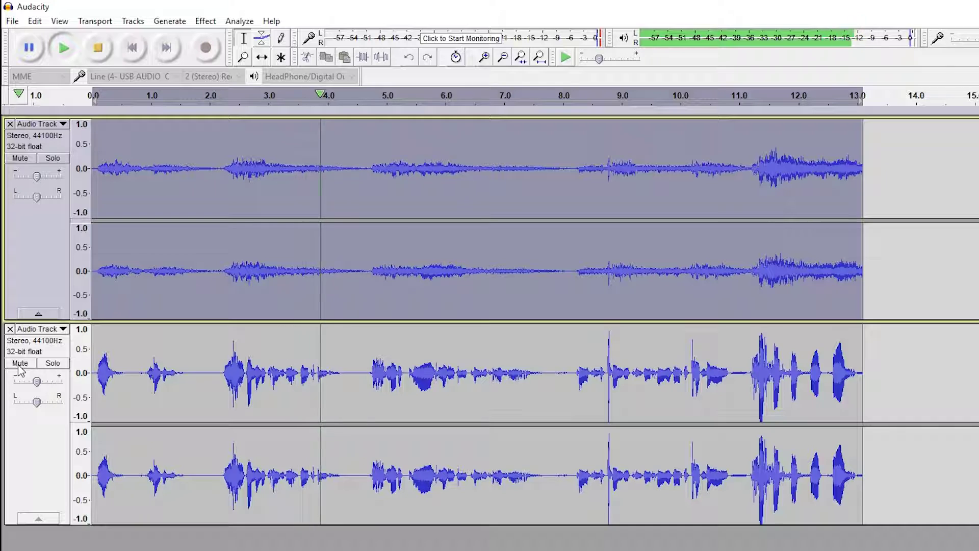
key(space)
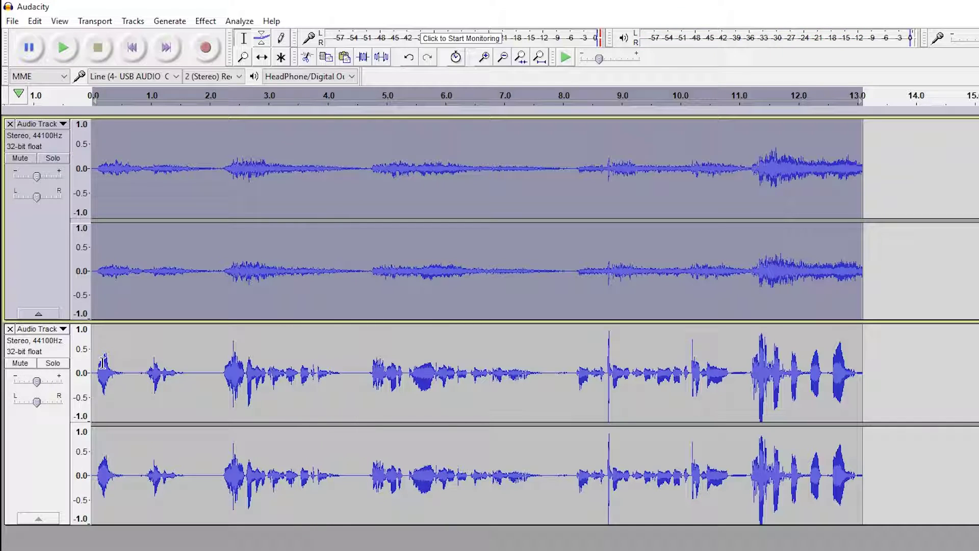
click(851, 437)
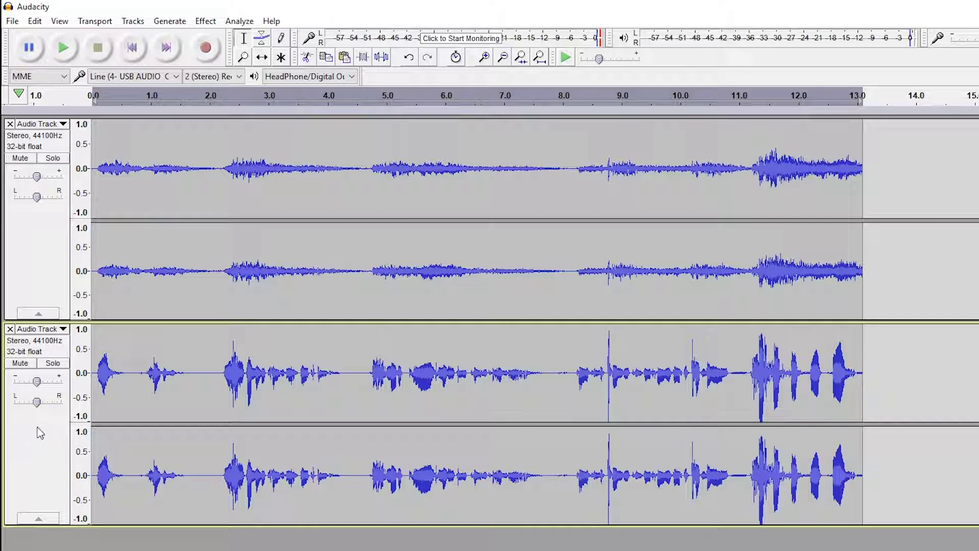
Apply the Bathroom reverb preset to the lower track and play both tracks to hear it.
click(31, 445)
click(206, 21)
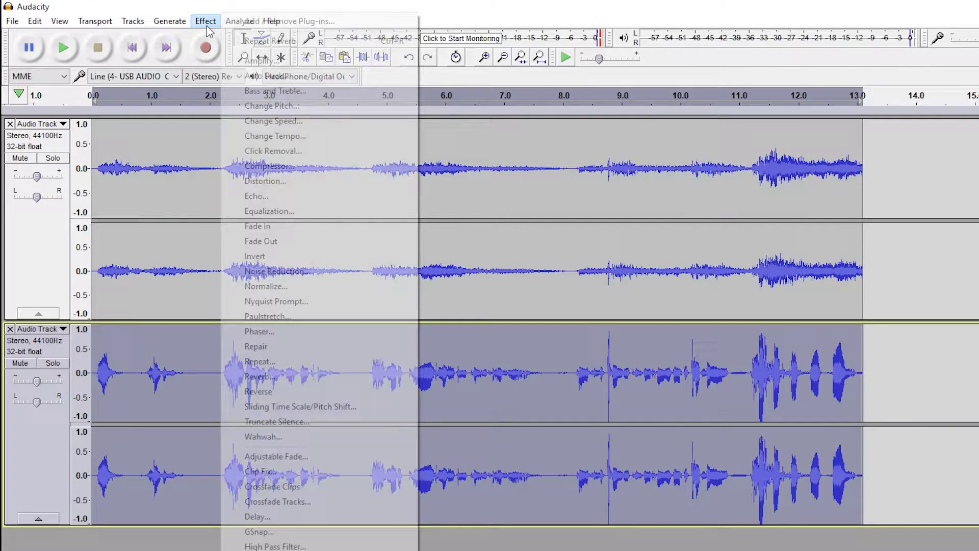
click(275, 377)
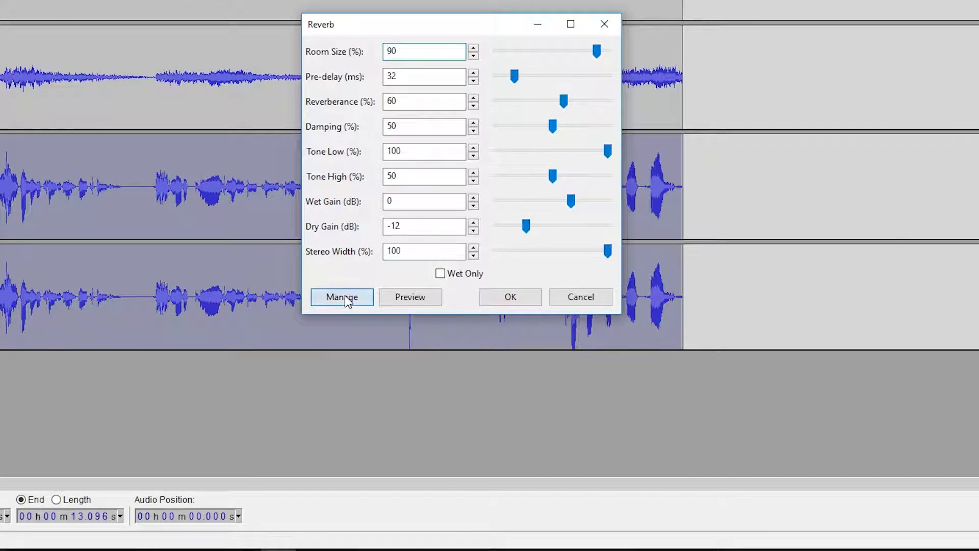
click(473, 410)
mouse_move(507, 470)
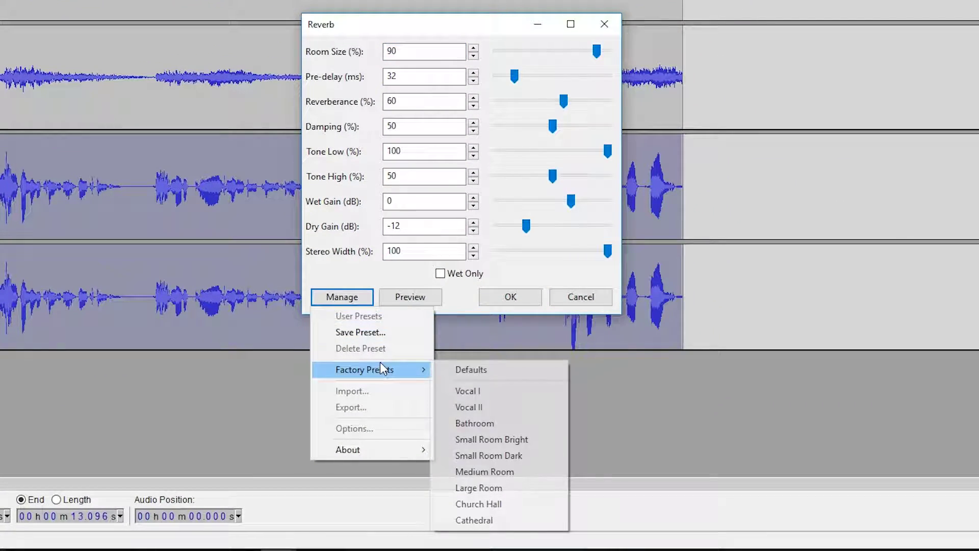
click(503, 424)
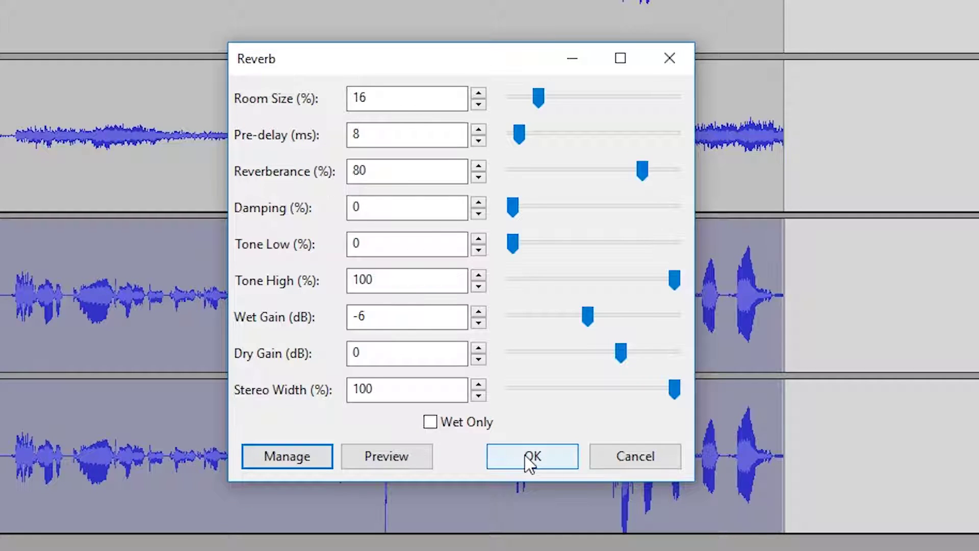
click(530, 459)
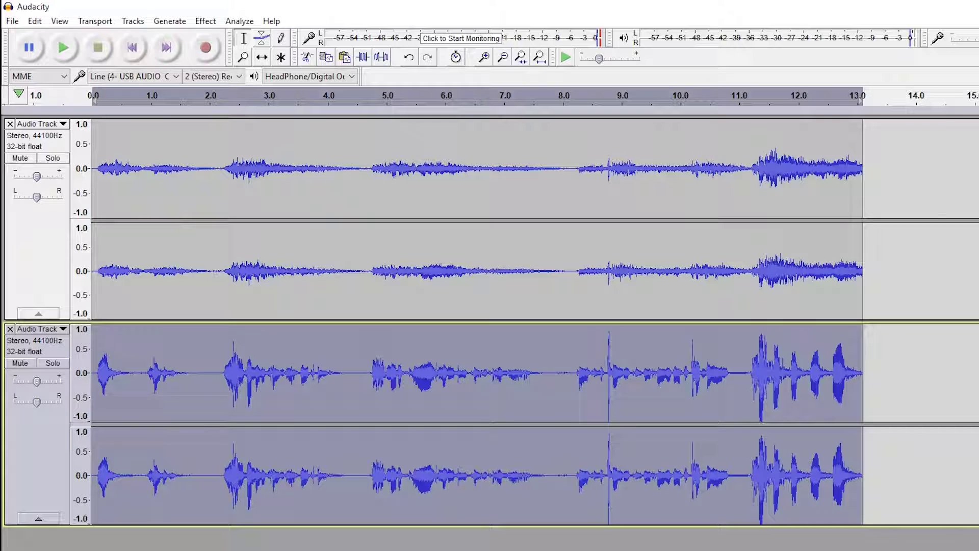
key(space)
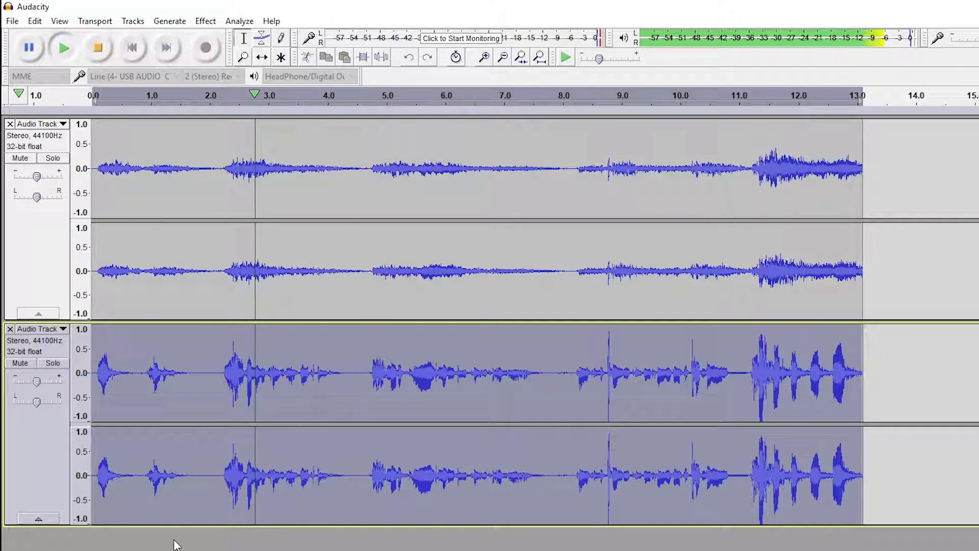
key(space)
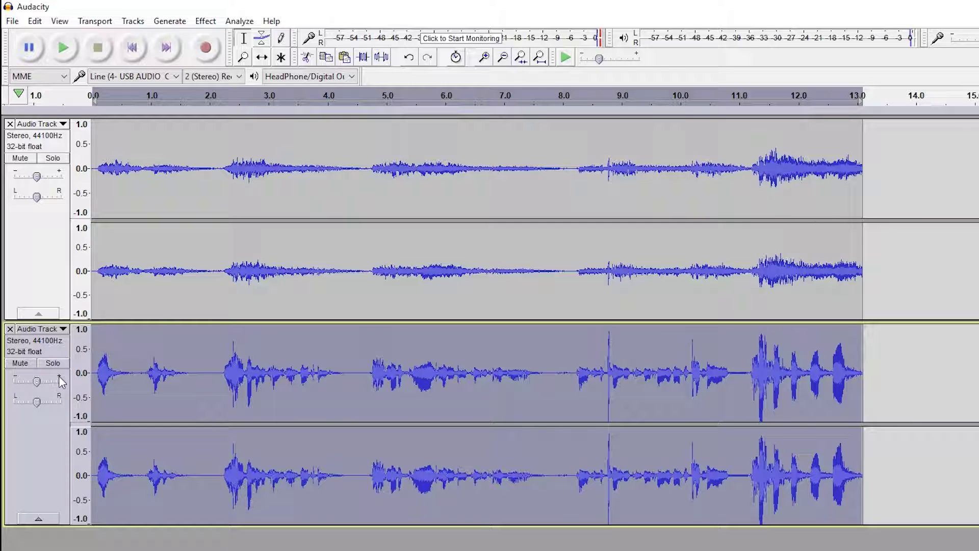
Select both tracks and lower their pitch by 35% (B2 to E2, −7.46 semitones), previewing first.
shift+click(41, 246)
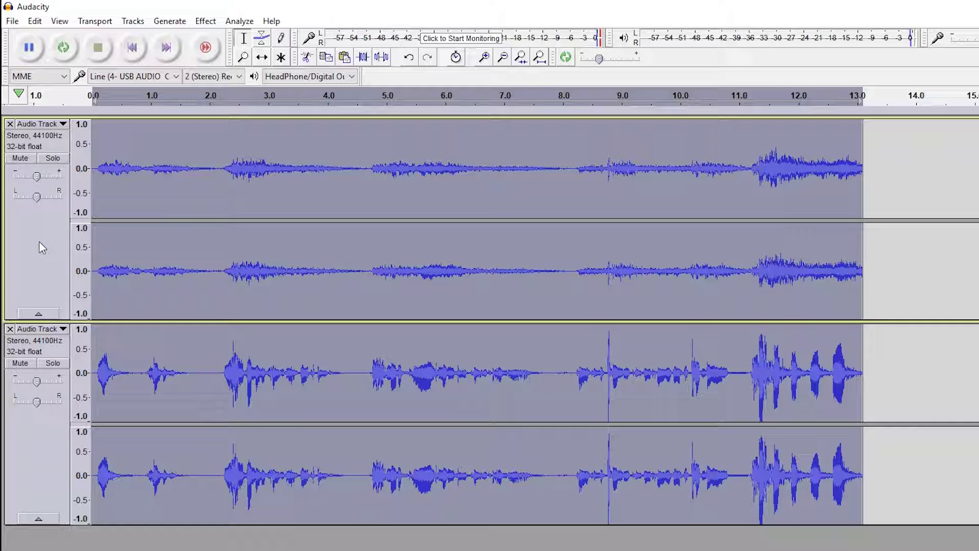
click(205, 21)
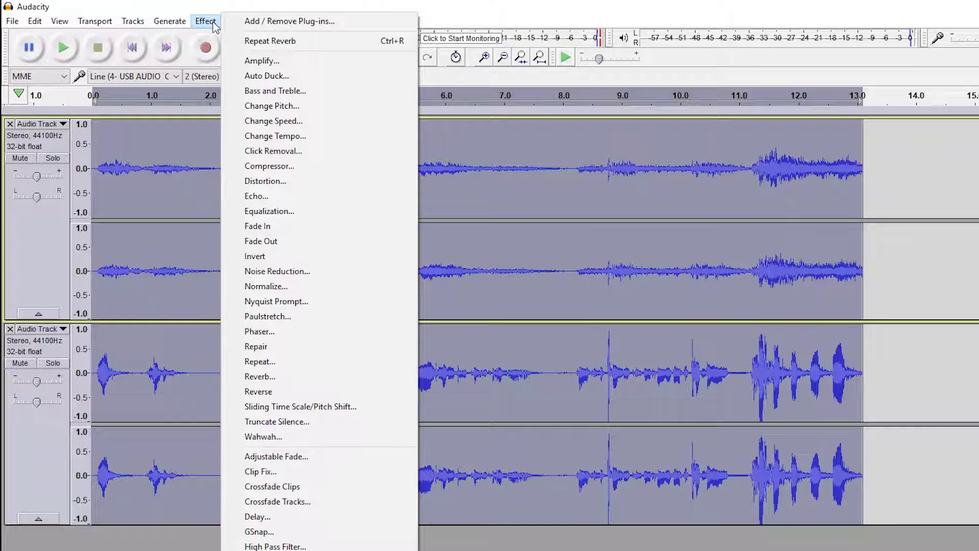
click(302, 104)
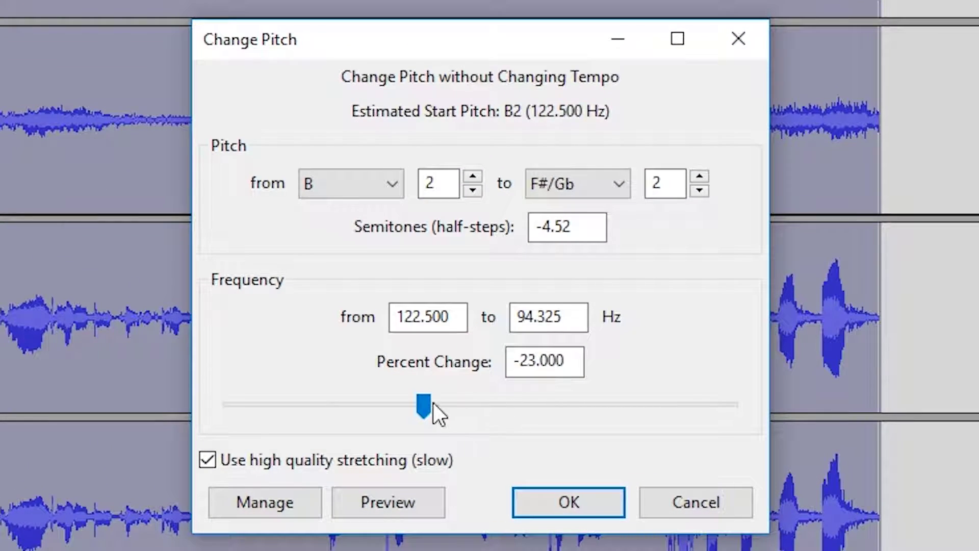
mouse_move(429, 404)
mouse_down()
mouse_move(471, 408)
mouse_move(437, 406)
mouse_up()
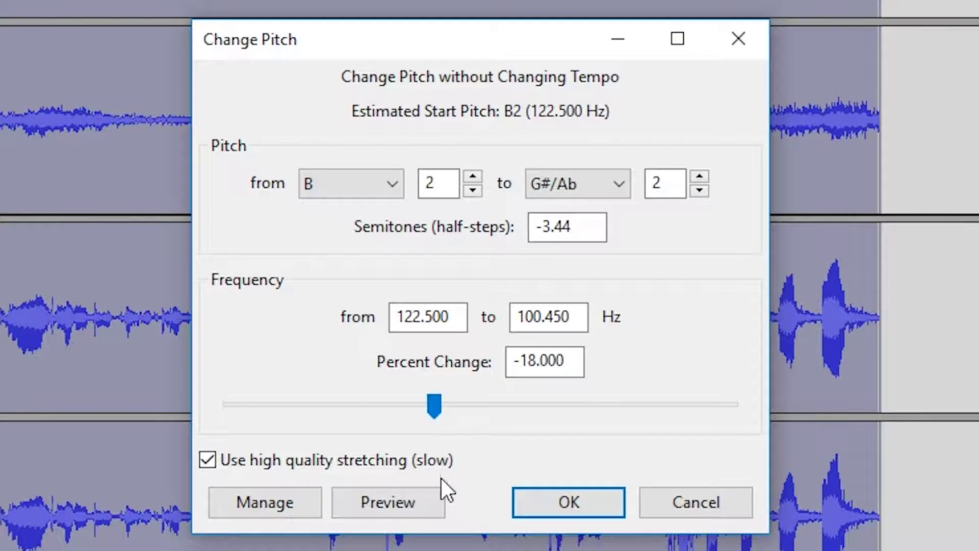
click(395, 506)
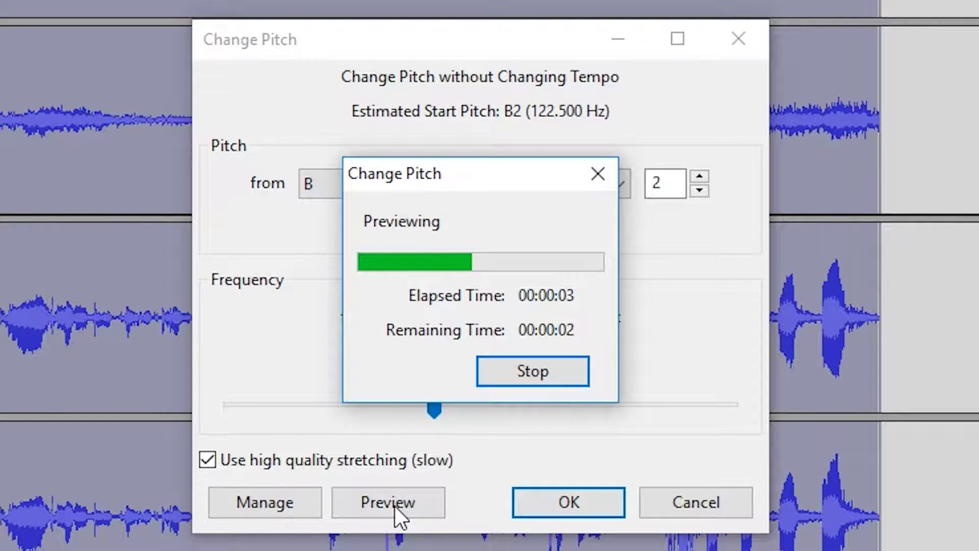
click(535, 368)
drag(432, 403, 391, 401)
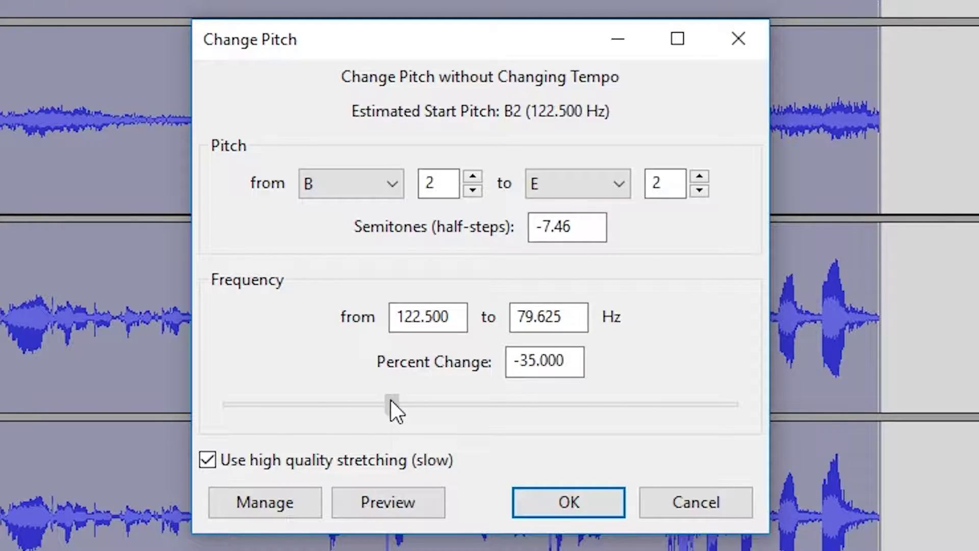
click(395, 500)
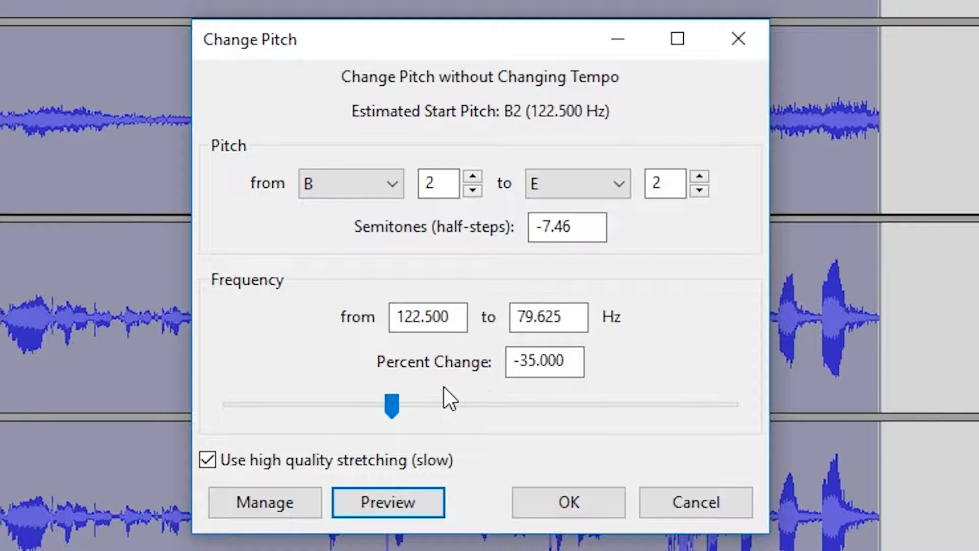
click(568, 505)
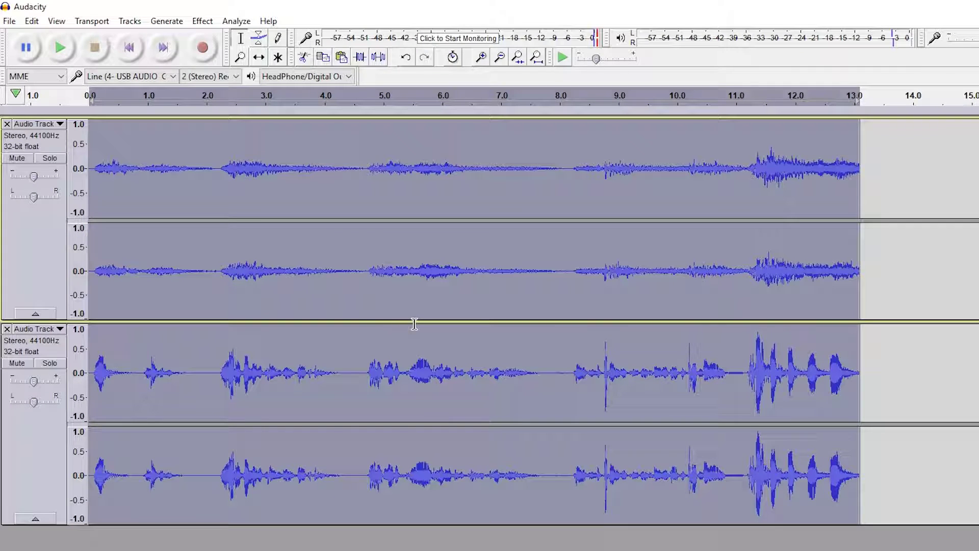
Select only the upper track and apply Echo with 0.03 s delay and 0.7 decay.
click(274, 231)
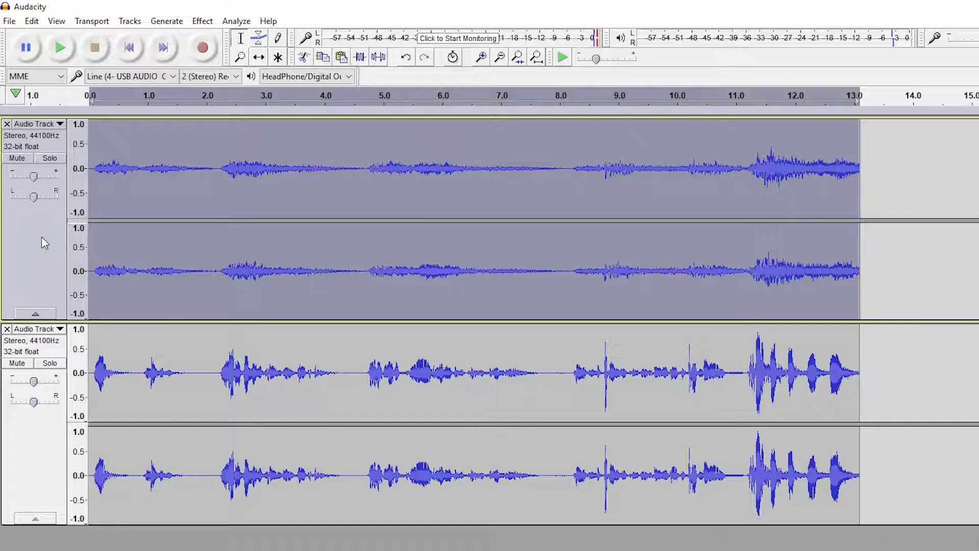
click(201, 21)
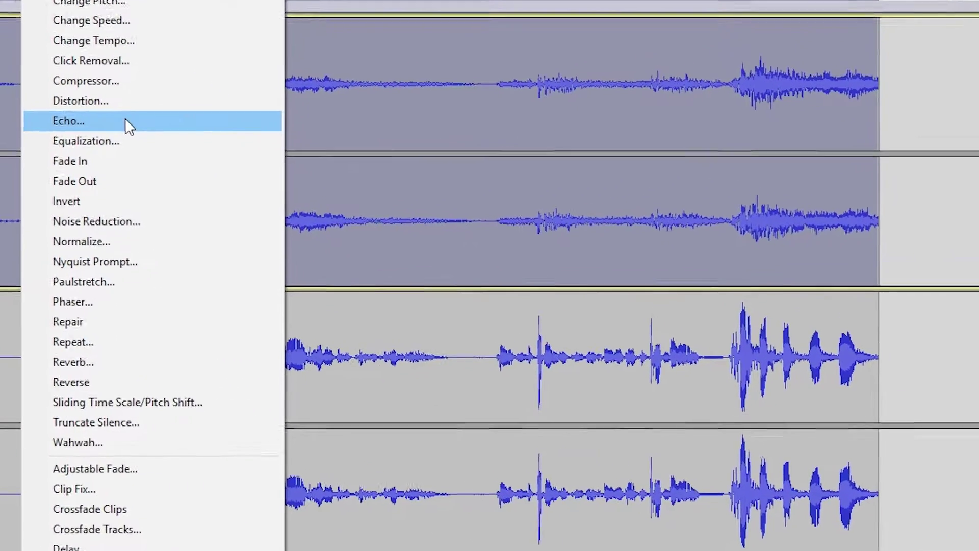
click(300, 197)
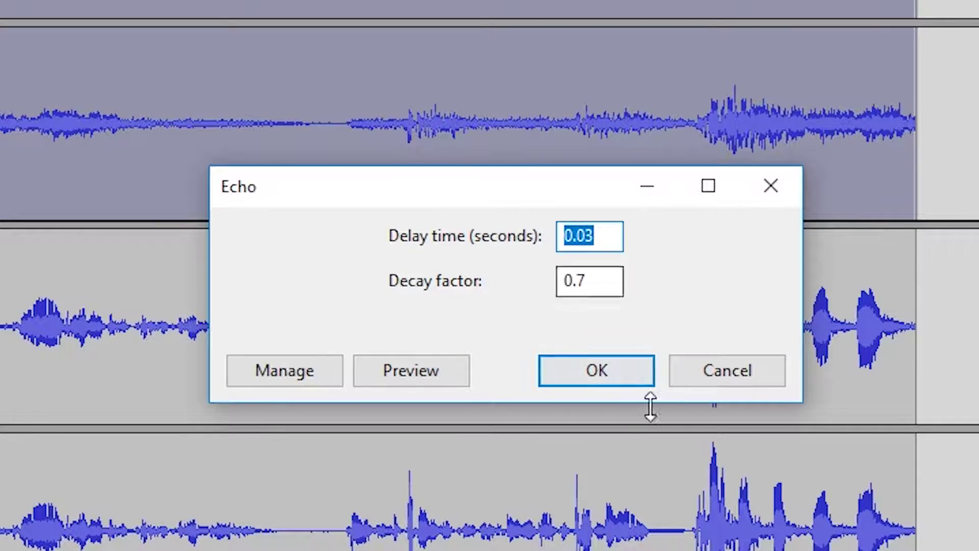
click(592, 372)
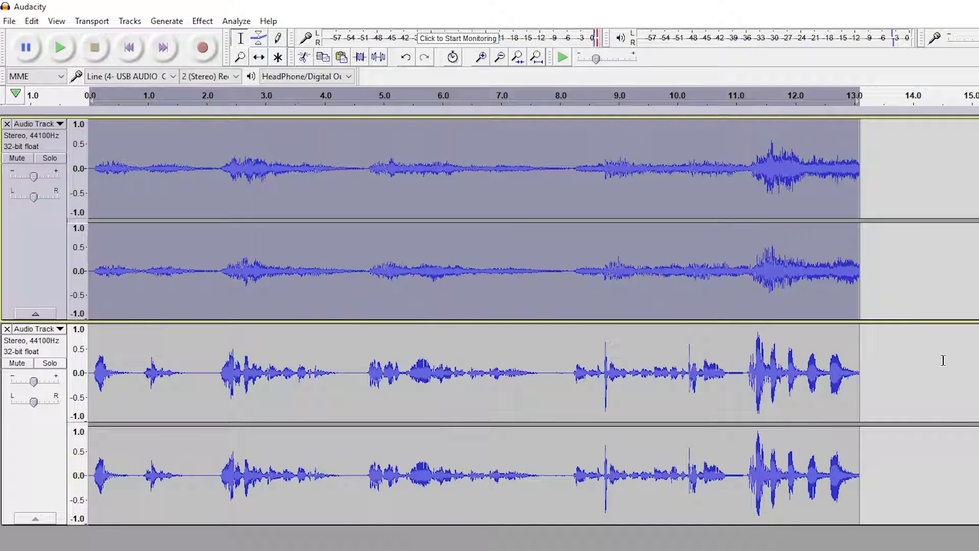
Play the echoed top track and the reverb copy together from the start.
key(space)
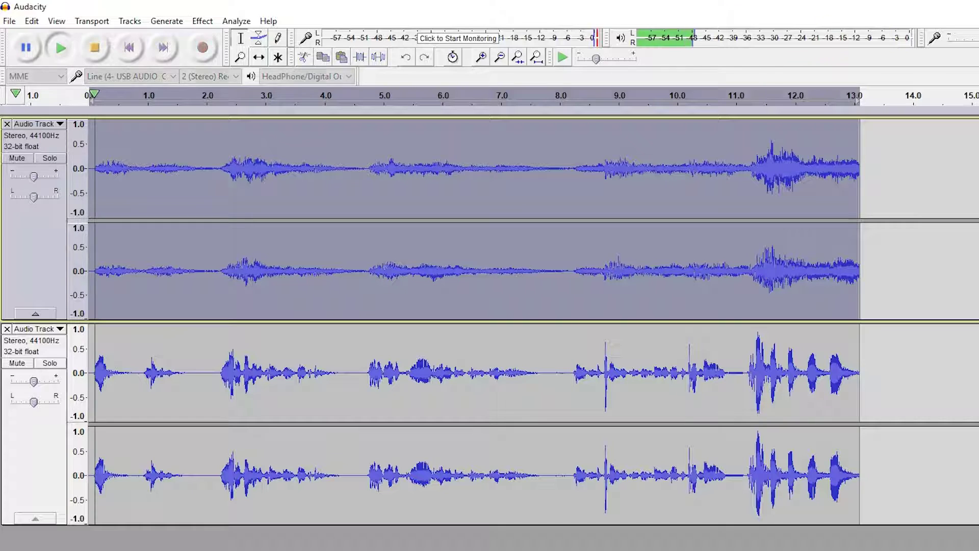